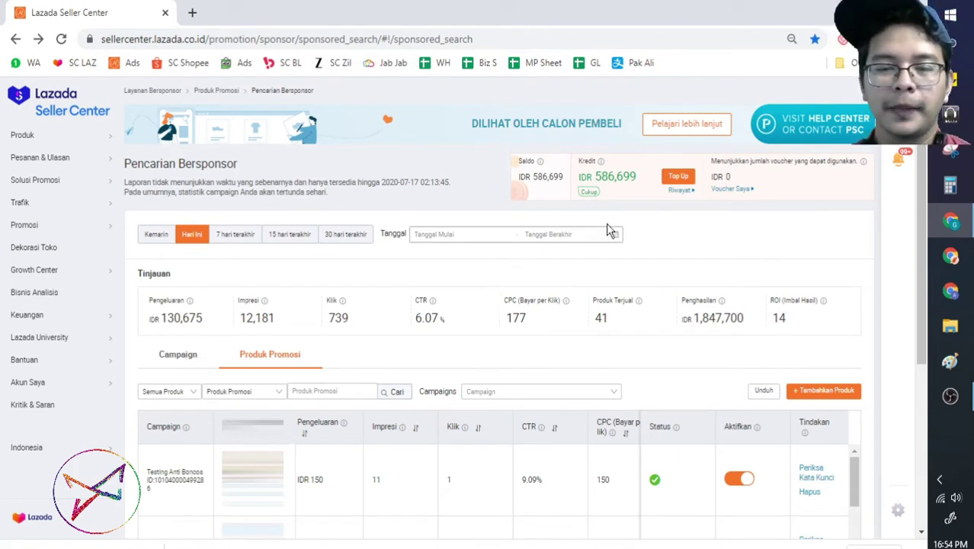
Start a manual top-up of the sponsored search balance and set its amount to IDR 100,000.
left_click(678, 176)
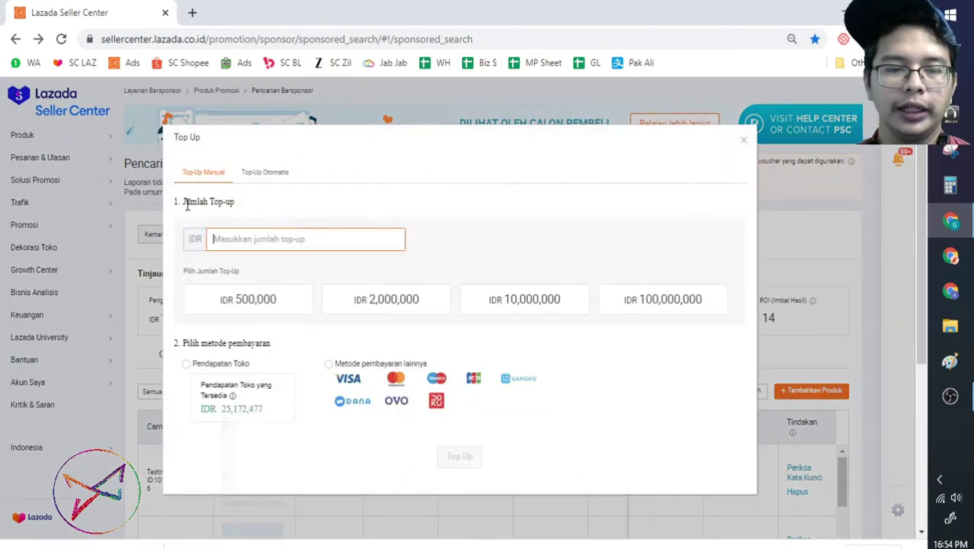
left_click(260, 241)
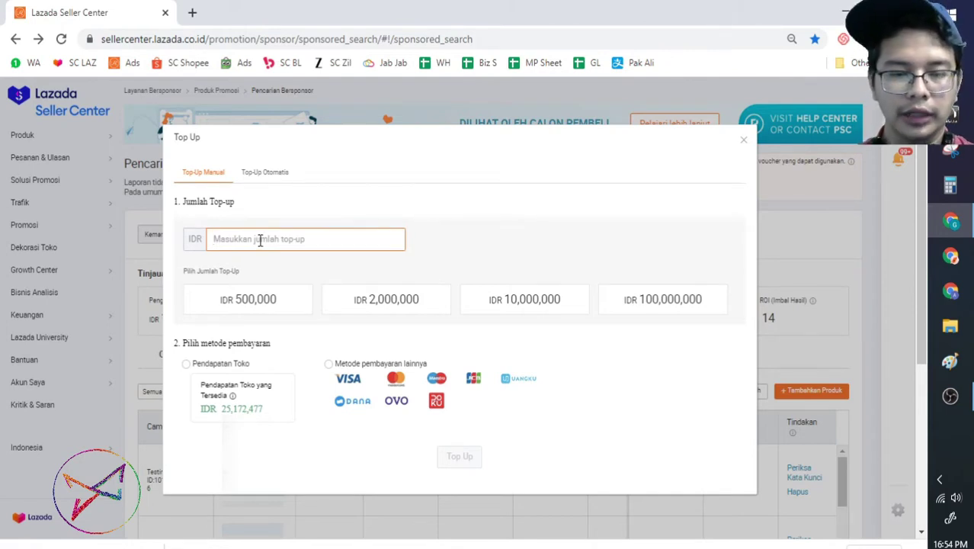
type("100,000")
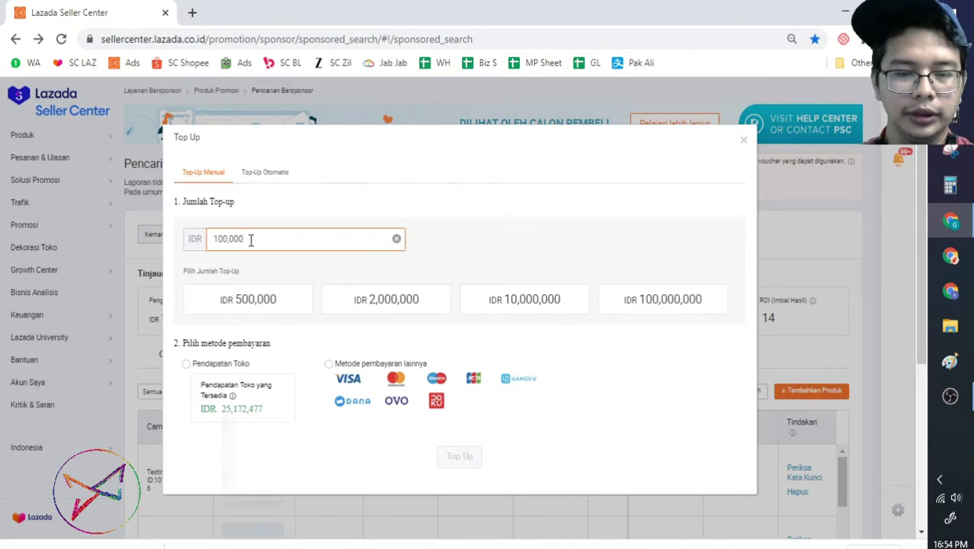
left_click(463, 231)
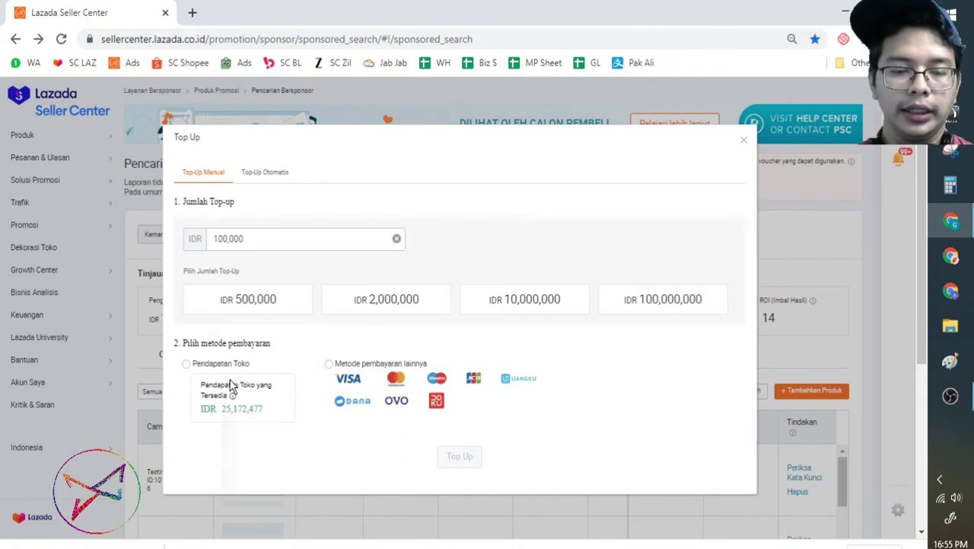
Pay the top-up from the store income (Pendapatan Toko), submit it and return to the campaign page.
left_click(186, 364)
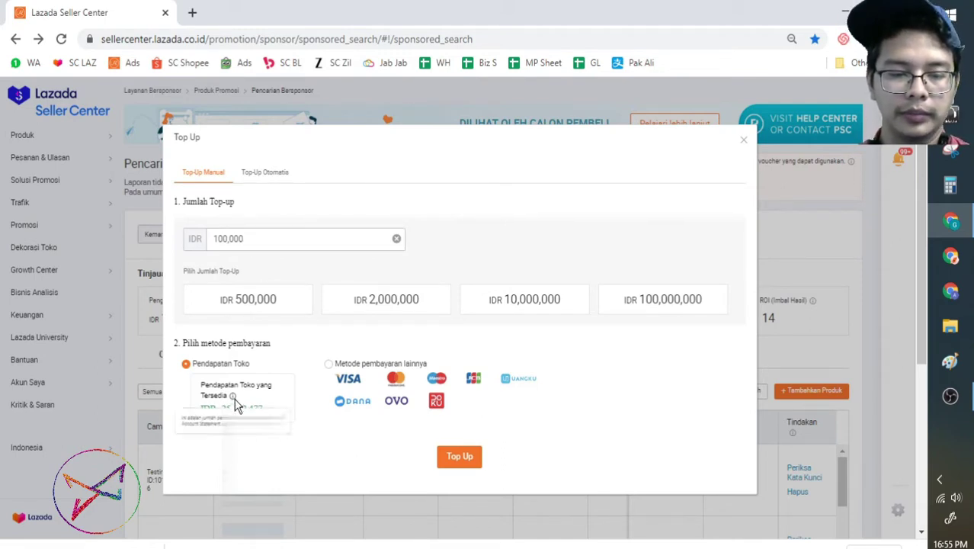
mouse_move(233, 398)
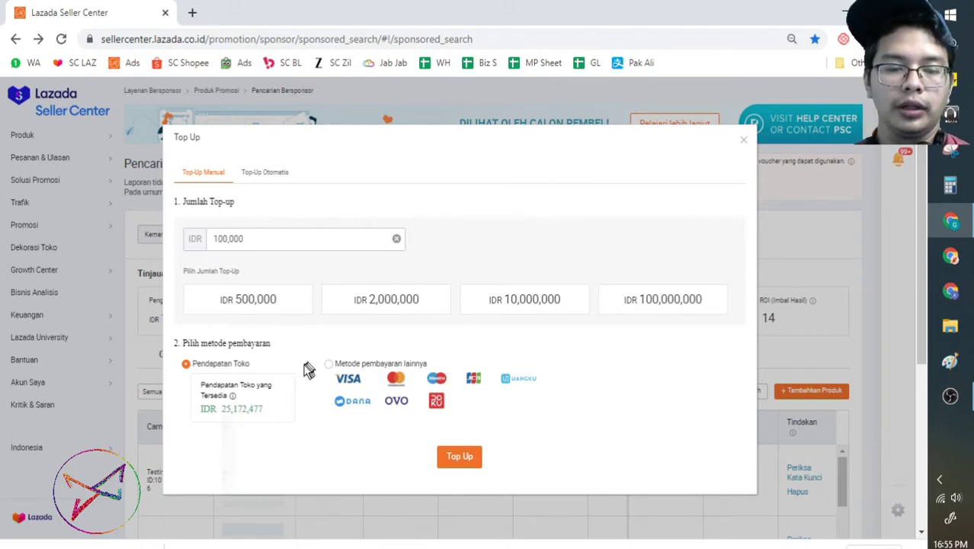
left_click(457, 460)
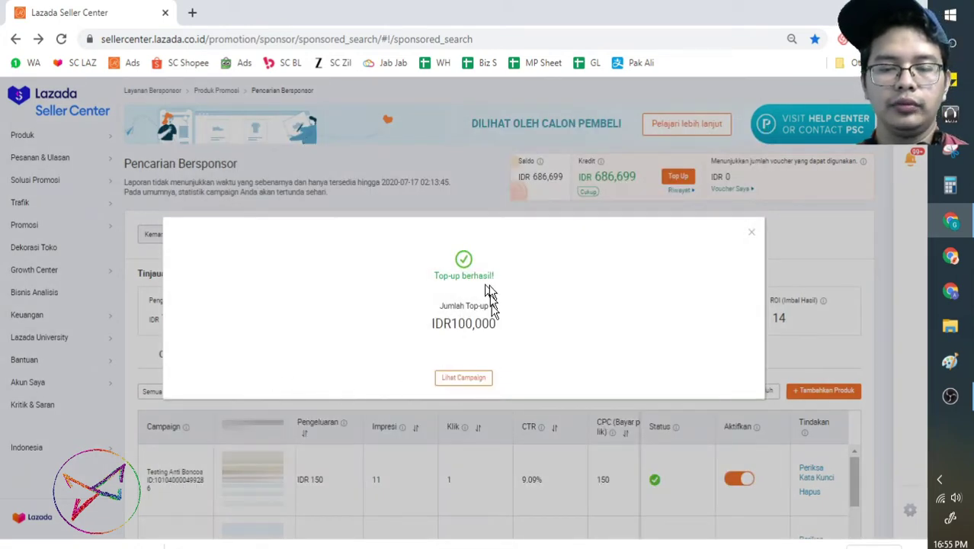
left_click(482, 381)
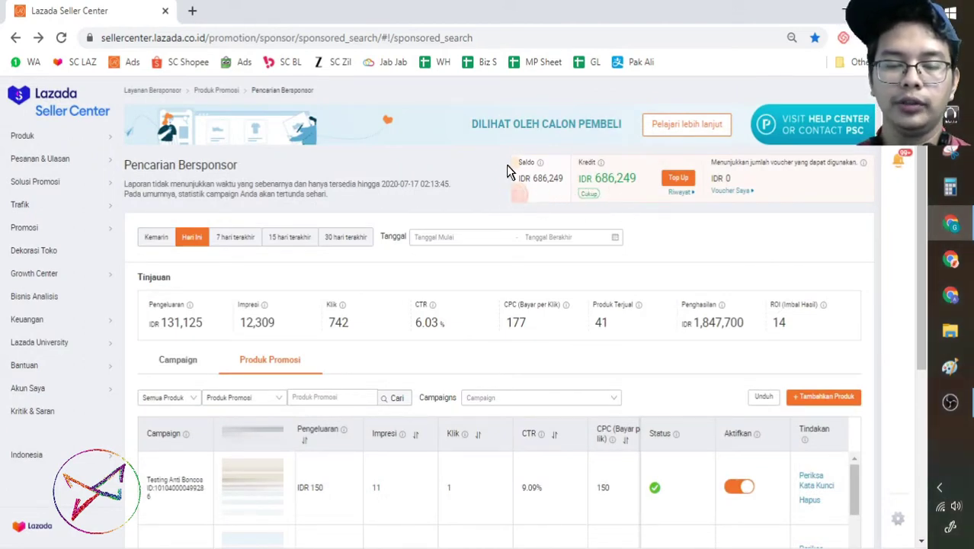
Submit another manual top-up of IDR 100,000 using the other payment methods option (Metode pembayaran lainnya).
left_click(679, 178)
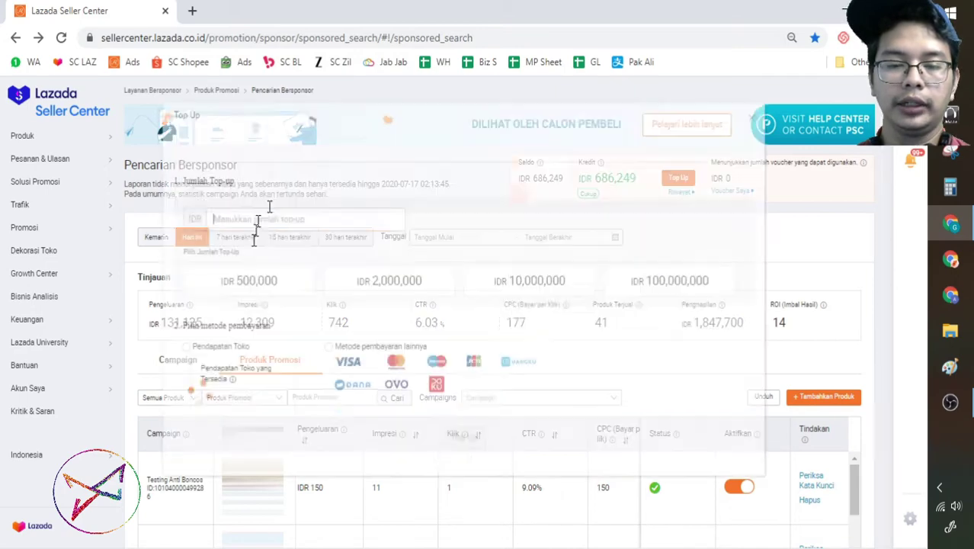
type("100,000")
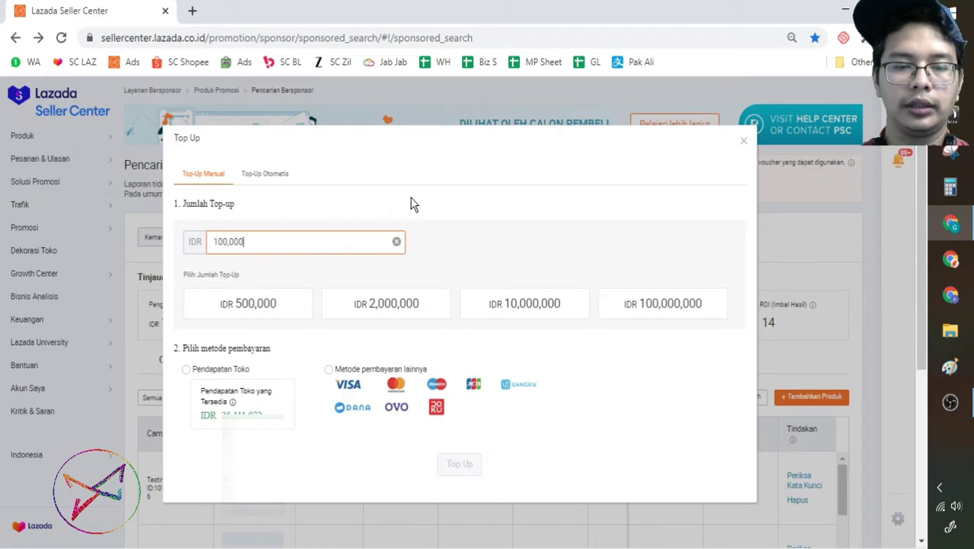
left_click(308, 207)
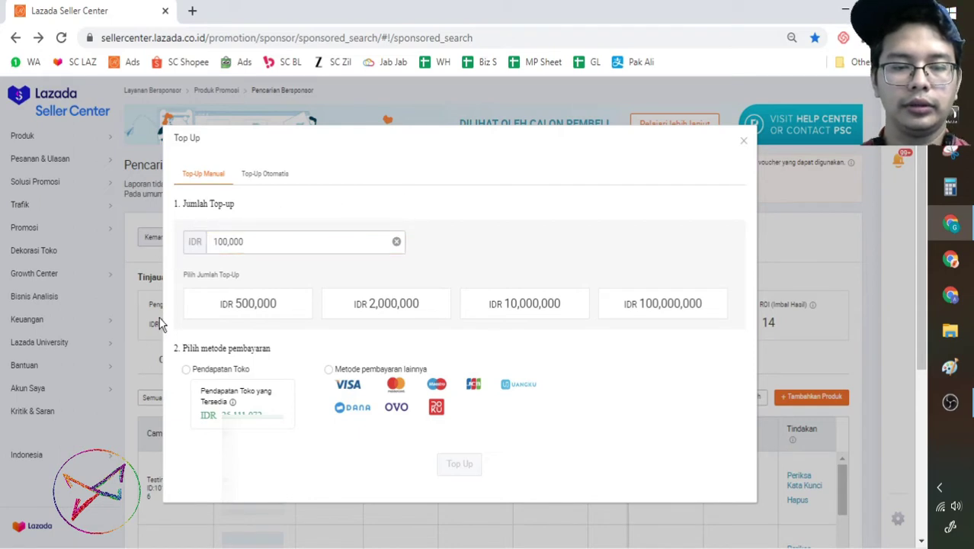
left_click(328, 371)
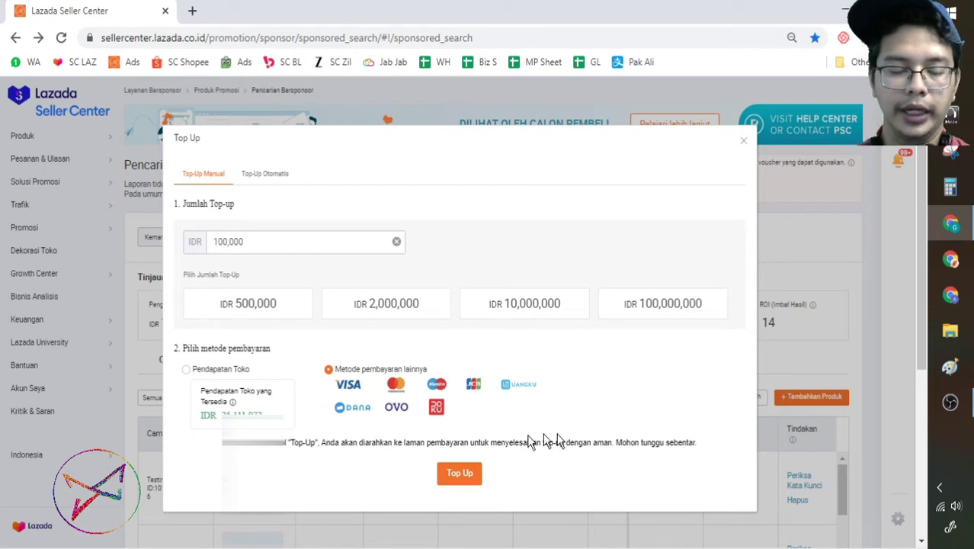
left_click(462, 475)
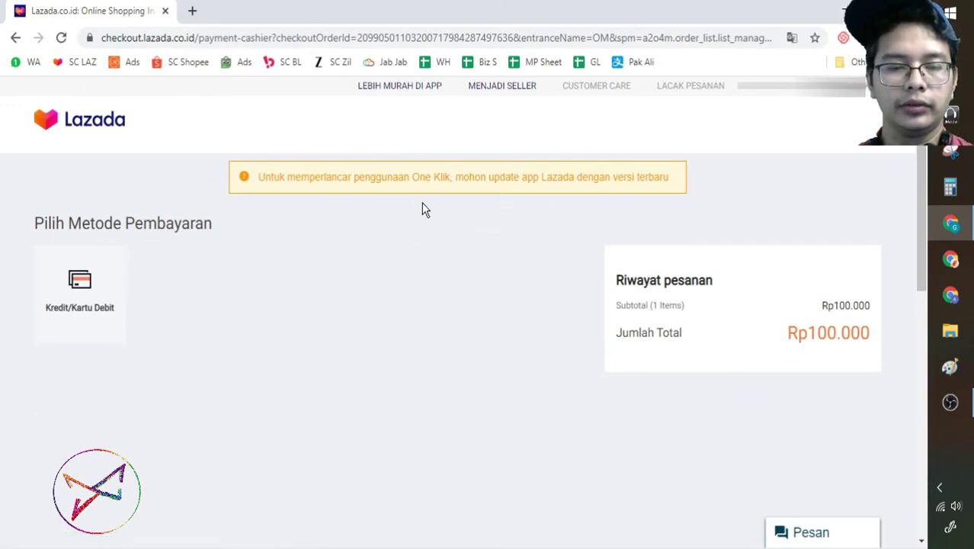
Choose credit/debit card as the checkout payment method and examine the accepted cards and the card form.
left_click(84, 297)
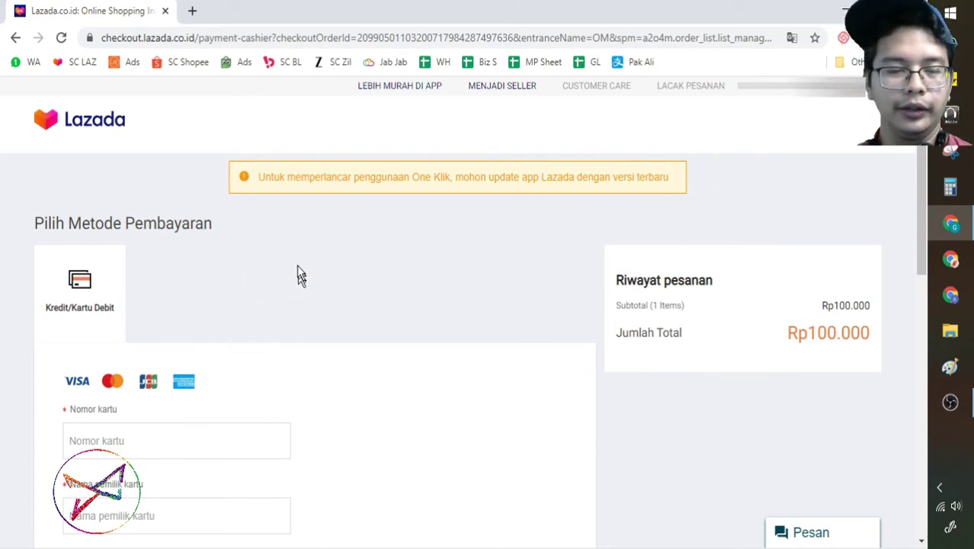
scroll(343, 246, "down", 1)
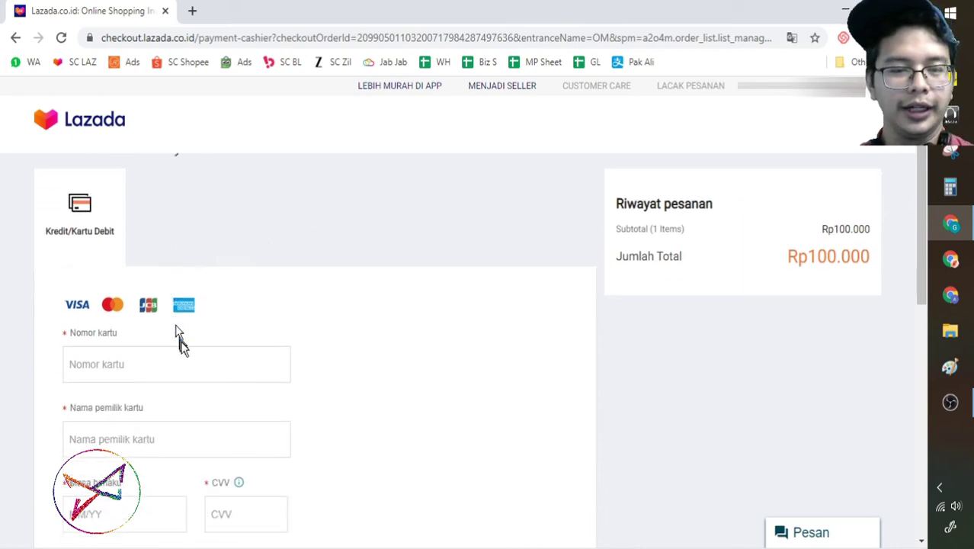
scroll(289, 224, "down", 1)
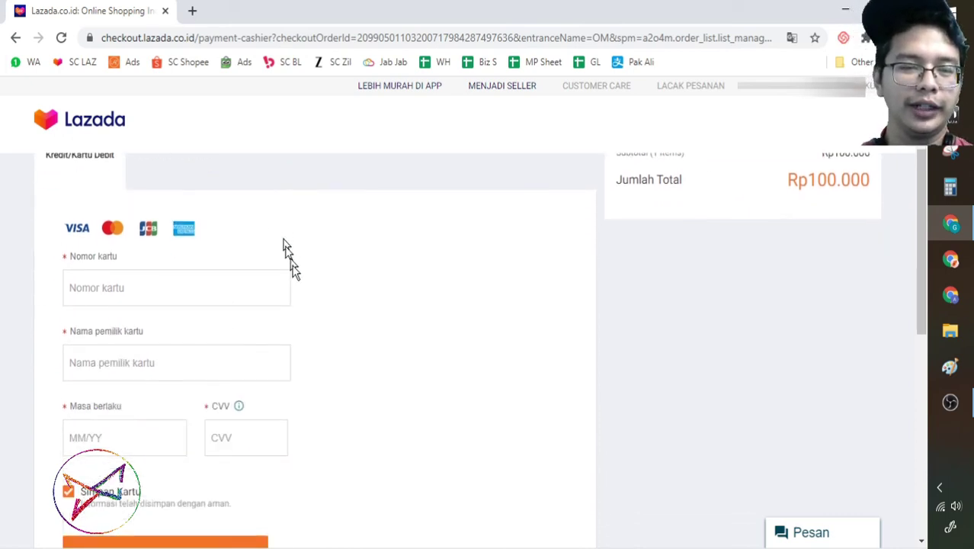
scroll(479, 278, "up", 1)
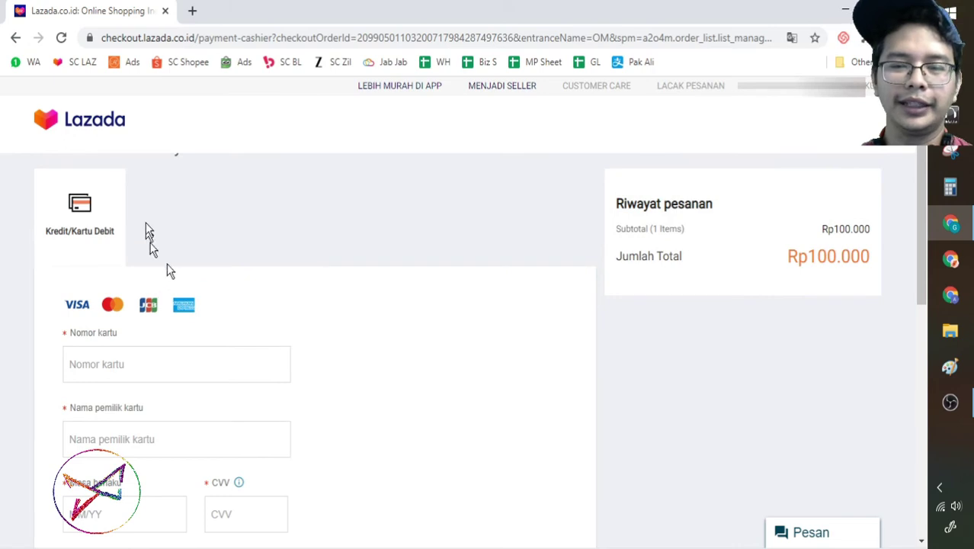
scroll(148, 315, "down", 1)
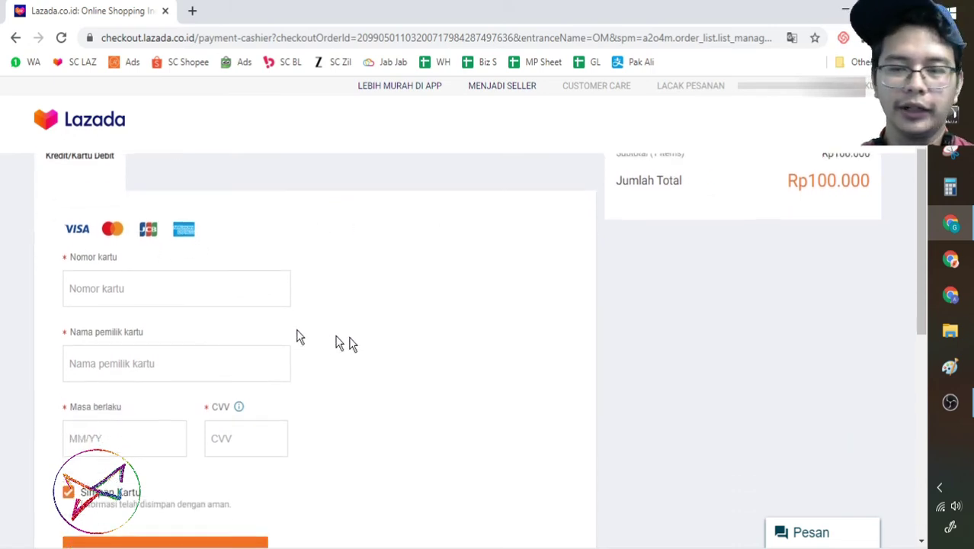
scroll(341, 342, "up", 2)
scroll(141, 332, "down", 2)
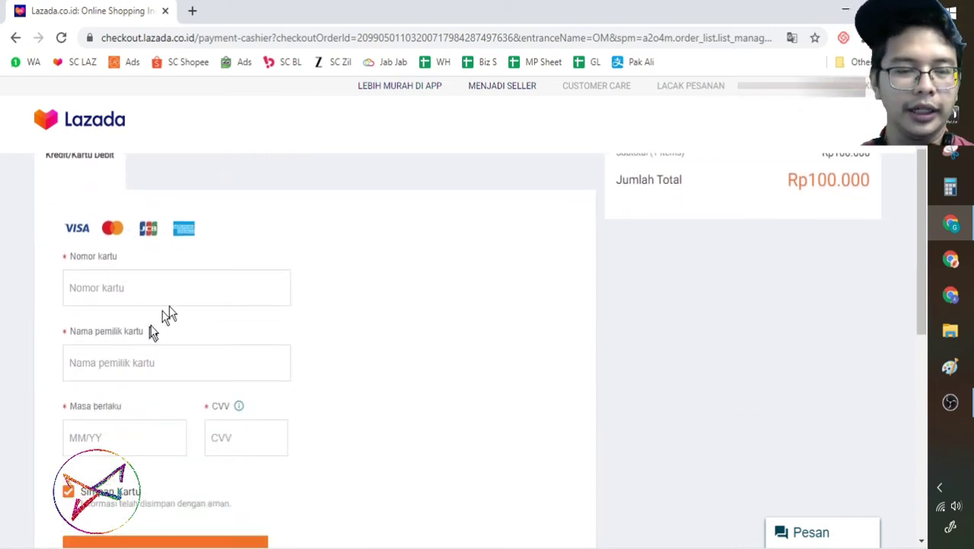
Examine the card number, cardholder name, expiry date and CVV fields without filling them, and return to the sponsored search page.
left_click(94, 297)
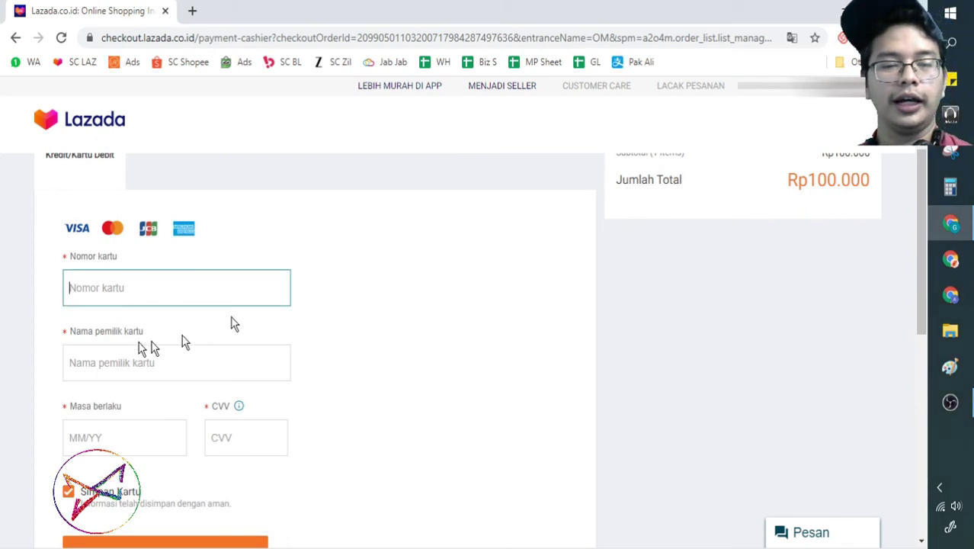
scroll(114, 335, "down", 2)
scroll(129, 336, "up", 2)
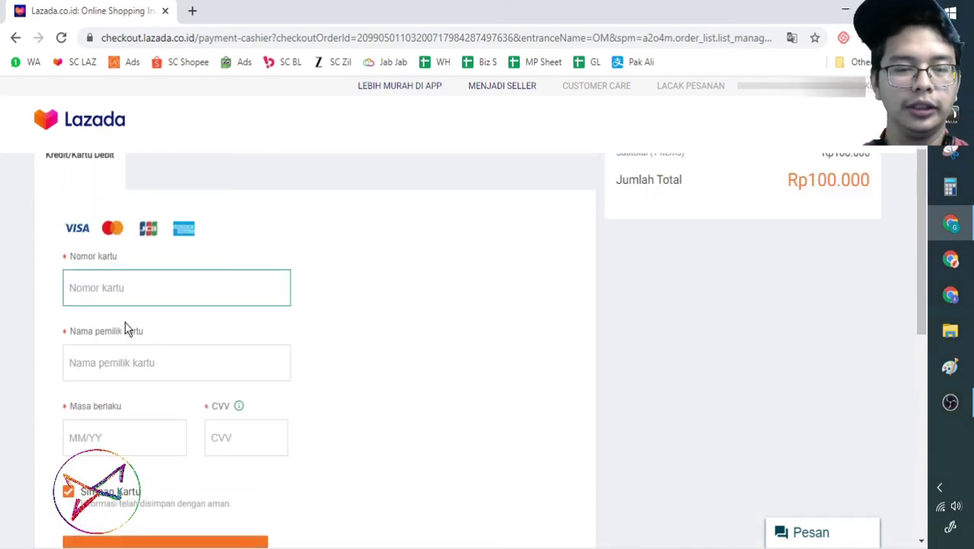
left_click(83, 365)
scroll(169, 367, "down", 1)
left_click(326, 352)
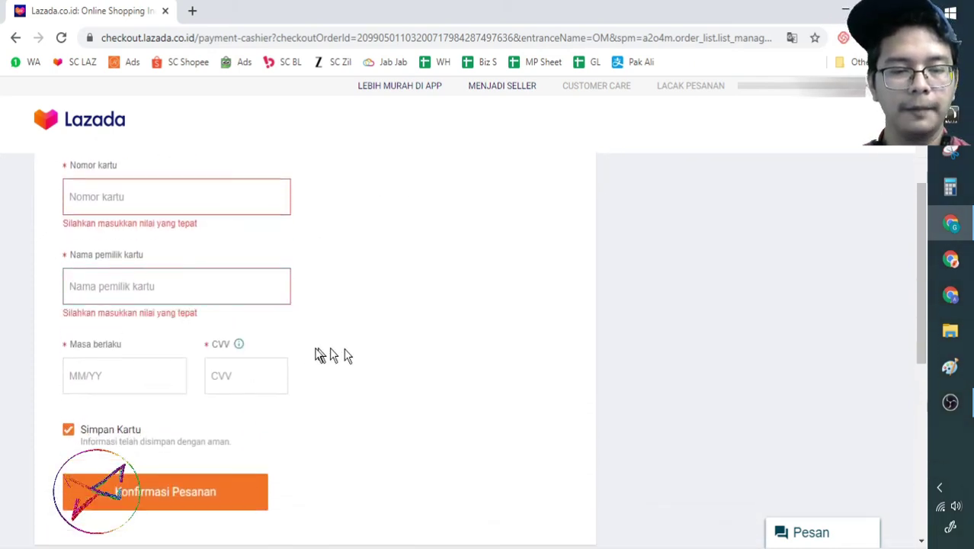
left_click(119, 381)
left_click(237, 372)
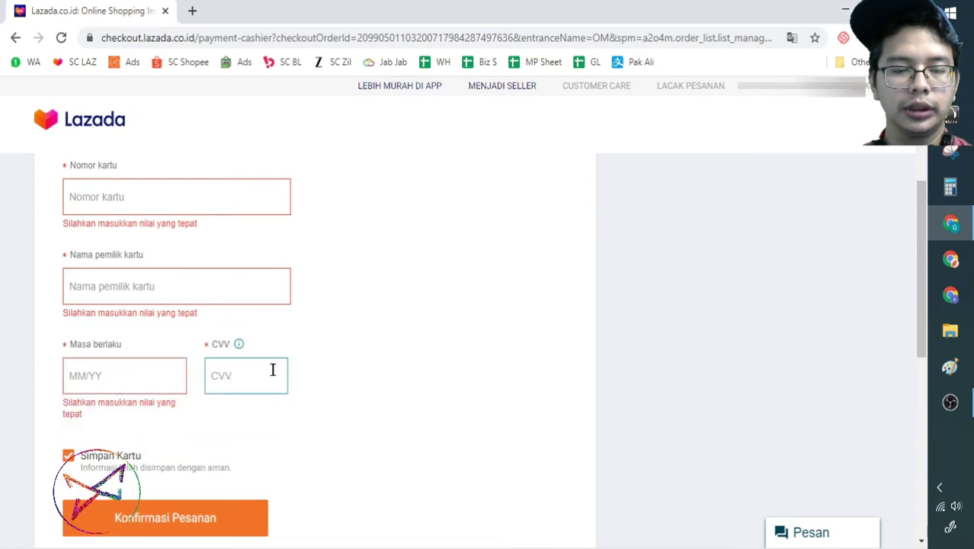
left_click(385, 339)
scroll(362, 354, "down", 1)
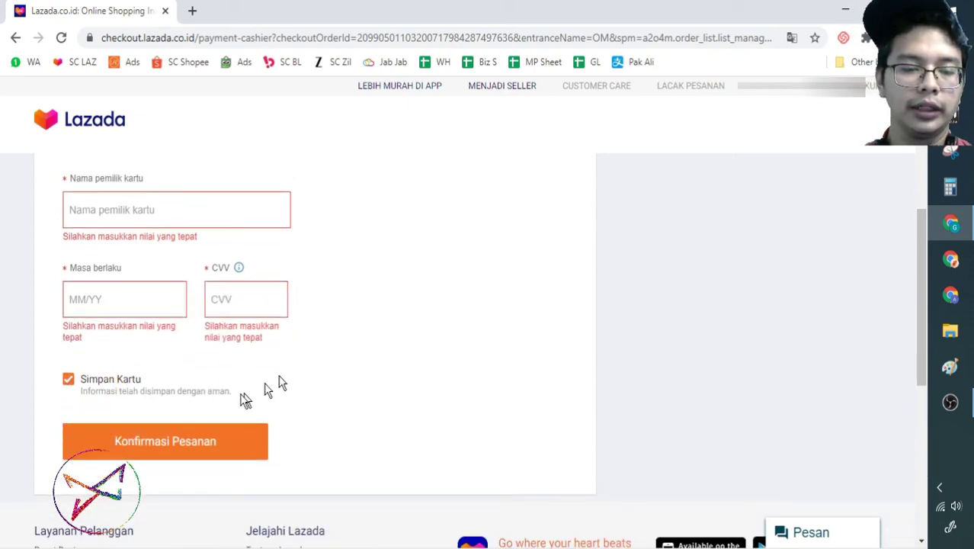
scroll(526, 336, "up", 4)
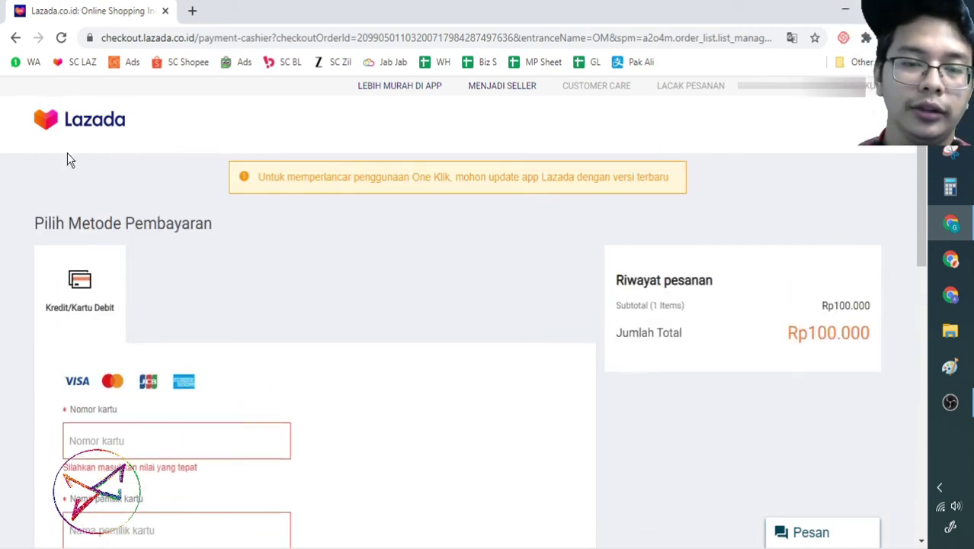
left_click(16, 39)
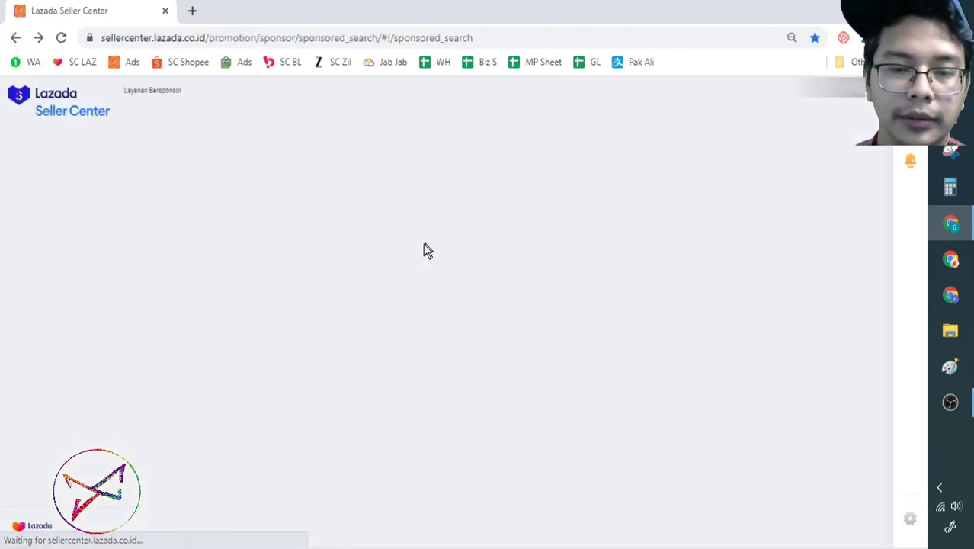